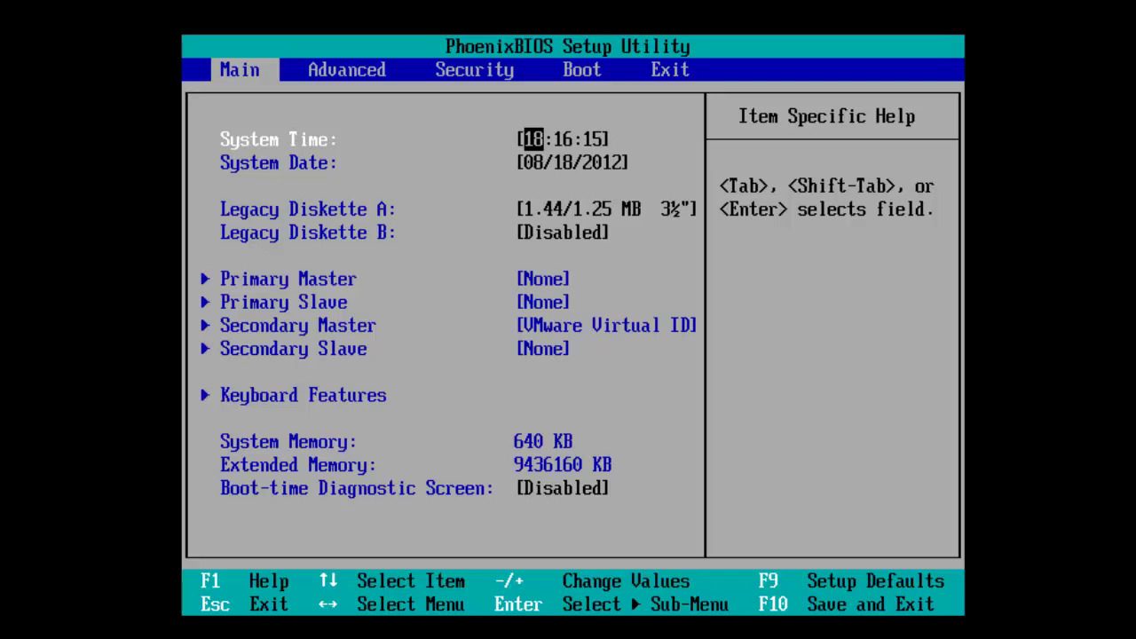
Move to the PhoenixBIOS Exit tab to leave setup and boot into the Windows installer
{"action": "key", "text": "Right"}
{"action": "key", "text": "Right"}
{"action": "key", "text": "Right"}
{"action": "key", "text": "Right"}
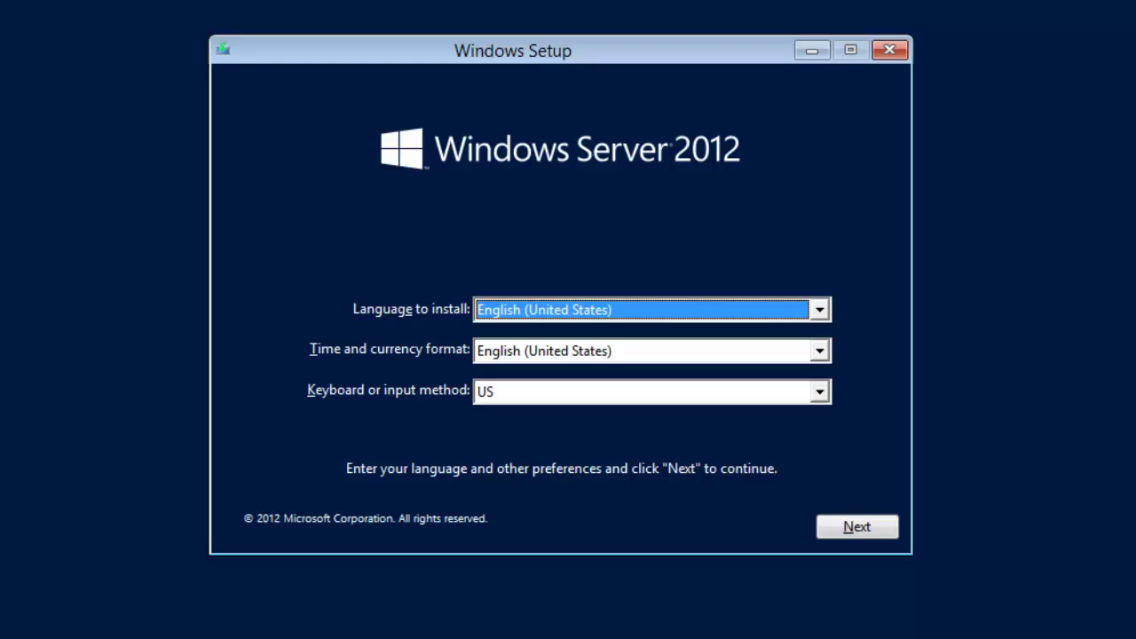
Set time and currency format to English (United Kingdom), keep the United Kingdom keyboard, and continue
{"action": "key", "text": "Tab"}
{"action": "key", "text": "Up"}
{"action": "key", "text": "Tab"}
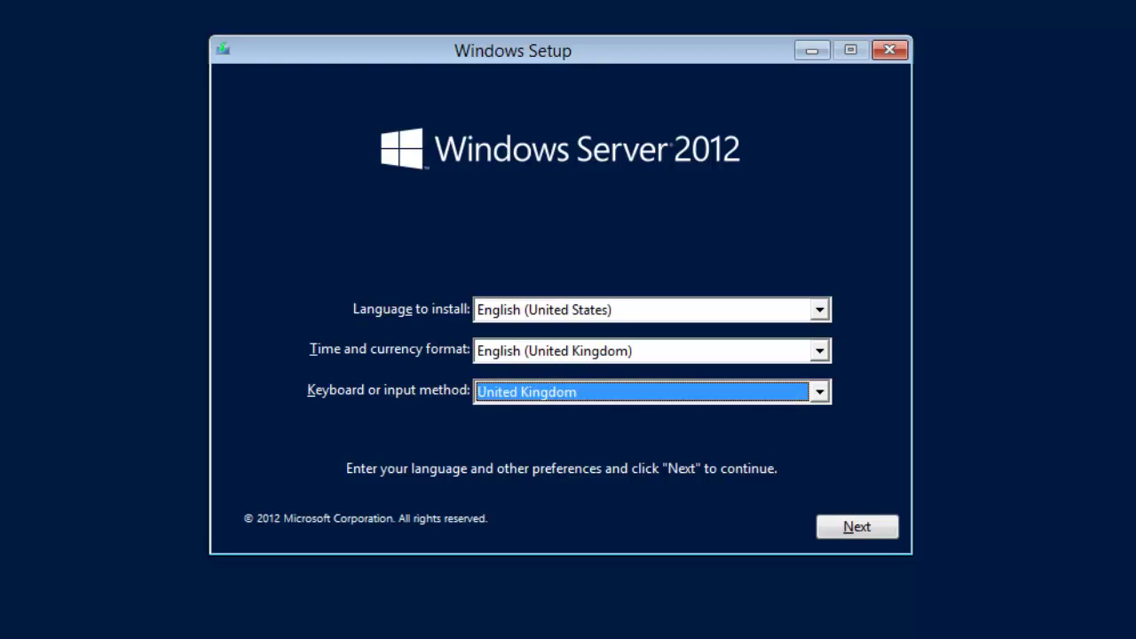
{"action": "key", "text": "Tab"}
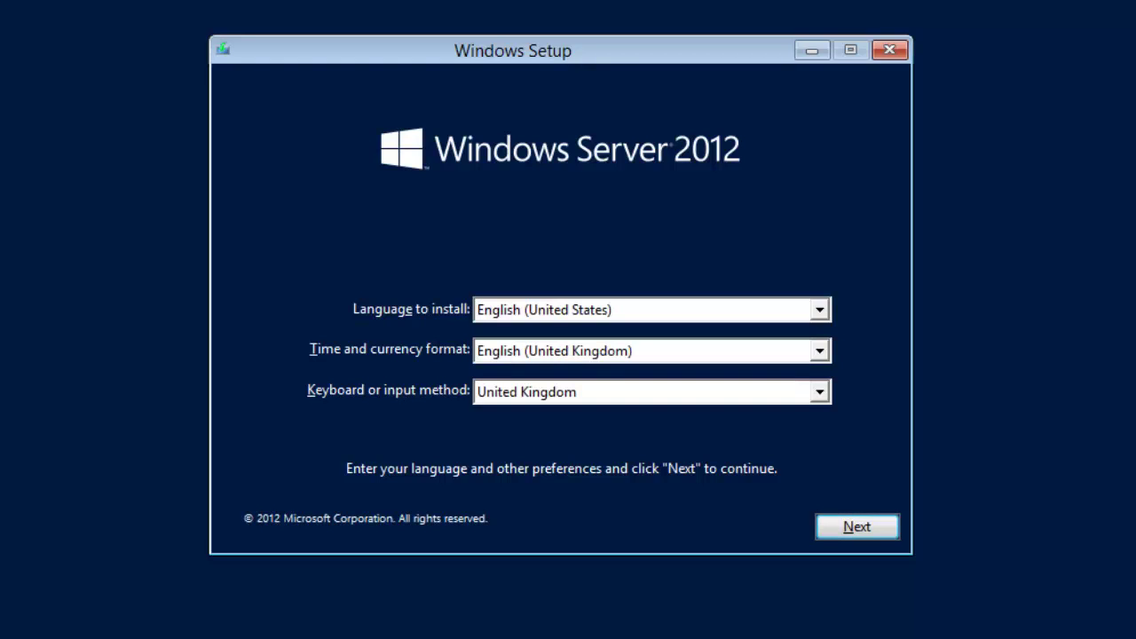
{"action": "key", "text": "Return"}
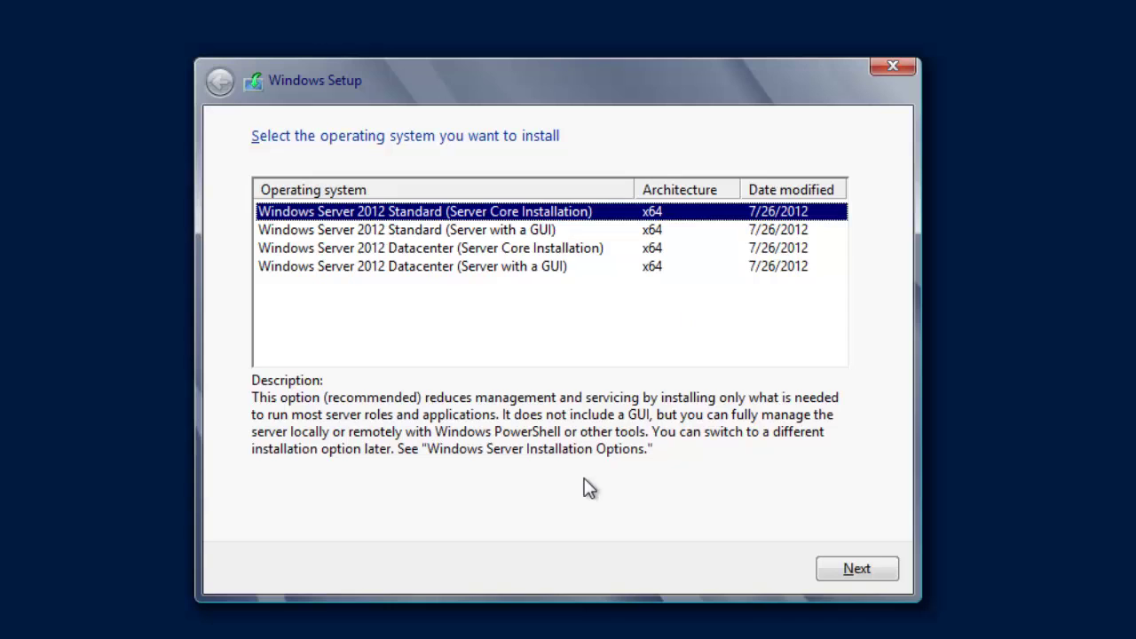
Choose the Windows Server 2012 Datacenter (Server with a GUI) edition
{"action": "left_click", "coordinate": [642, 360]}
{"action": "left_click", "coordinate": [539, 270]}
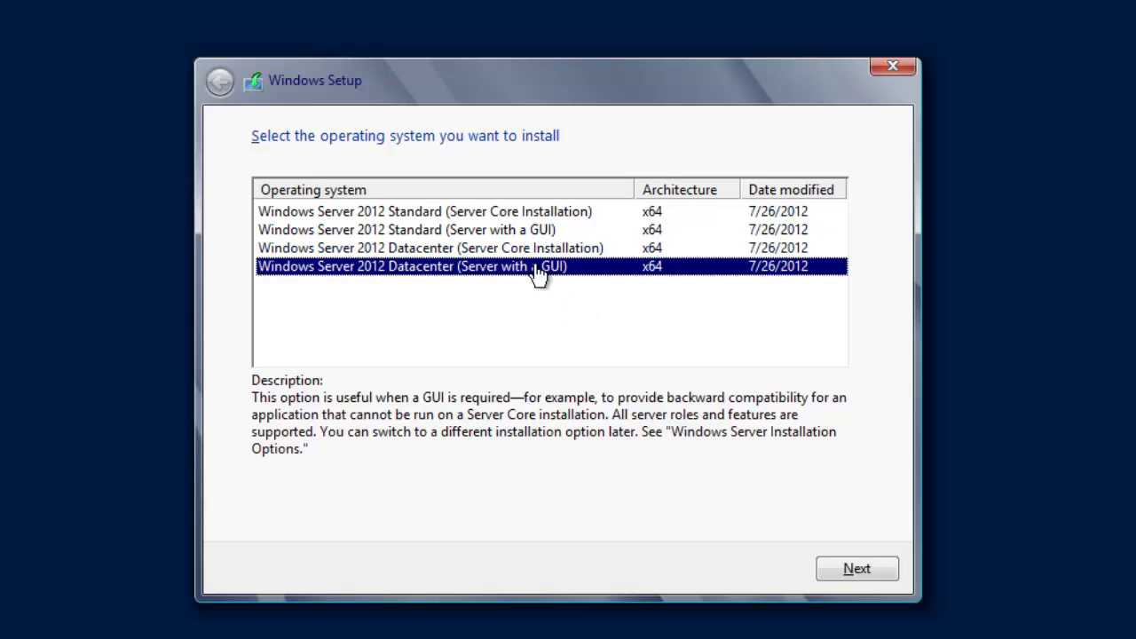
{"action": "left_click", "coordinate": [841, 571]}
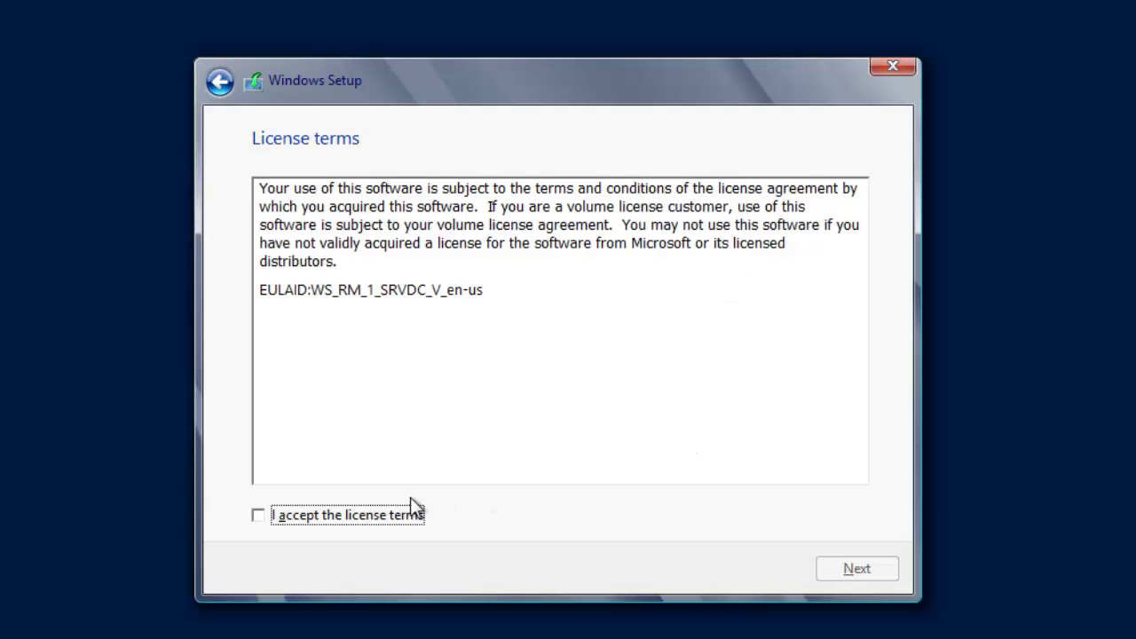
Accept the license terms and choose the Custom: Install Windows only installation
{"action": "left_click", "coordinate": [411, 513]}
{"action": "left_click", "coordinate": [836, 573]}
{"action": "left_click", "coordinate": [458, 390]}
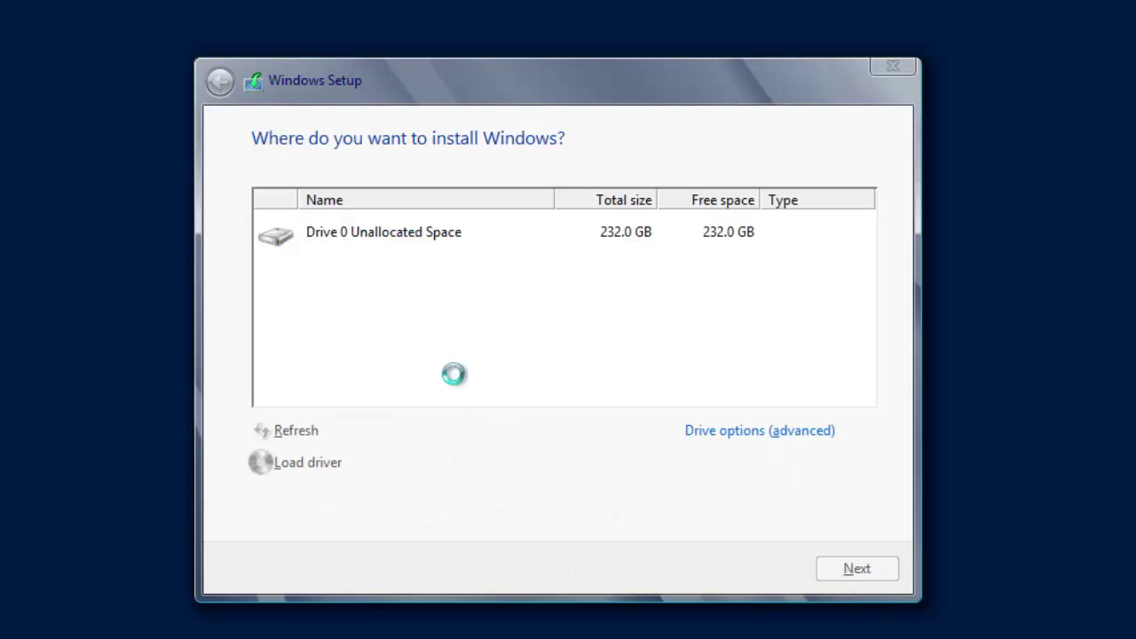
Begin installing Windows onto Drive 0's 232.0 GB of unallocated space
{"action": "left_click", "coordinate": [830, 567]}
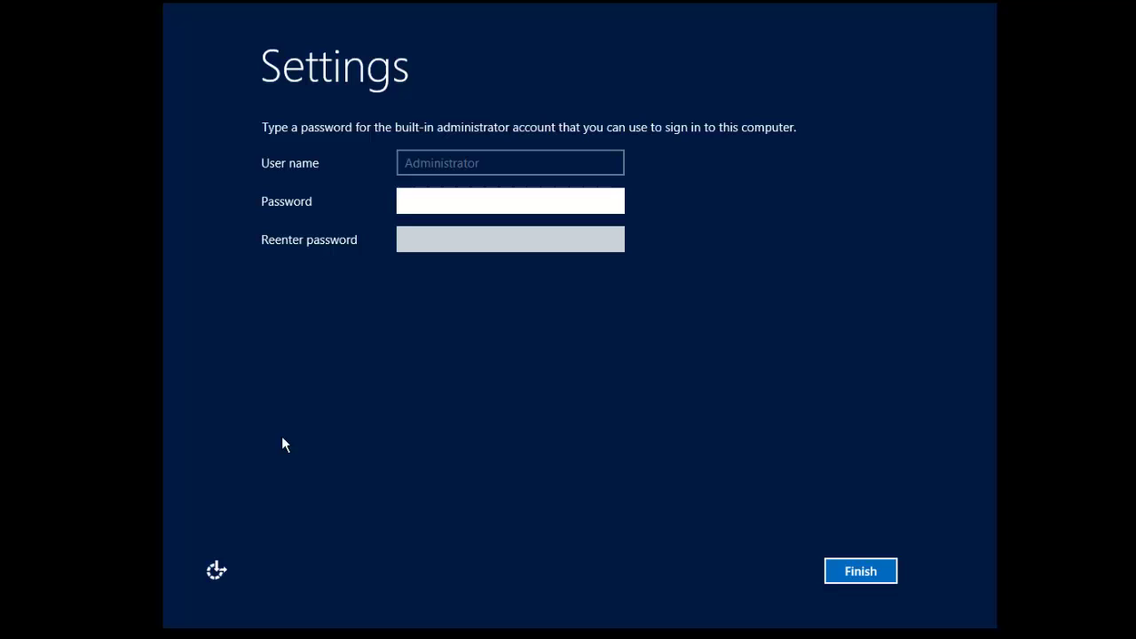
Enter the Administrator account password in both the Password and Reenter password fields
{"action": "type", "text": "•••••••••"}
{"action": "left_click", "coordinate": [431, 232]}
{"action": "type", "text": "••••"}
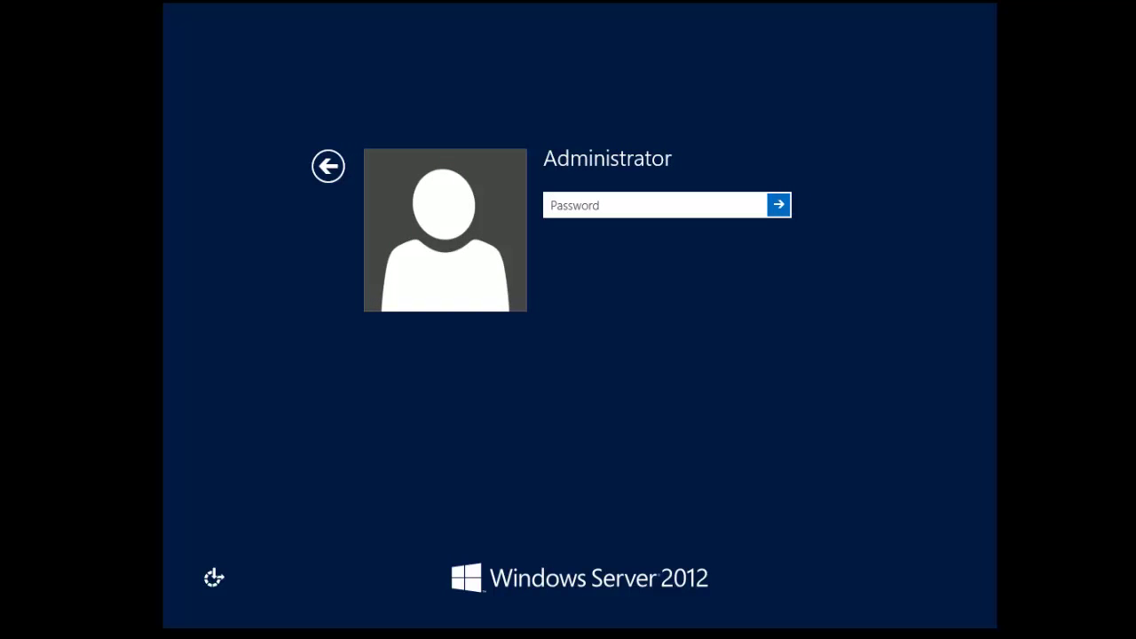
Enter the Administrator account password at the sign-in screen to log in
{"action": "type", "text": "*********"}
{"action": "key", "text": "Return"}
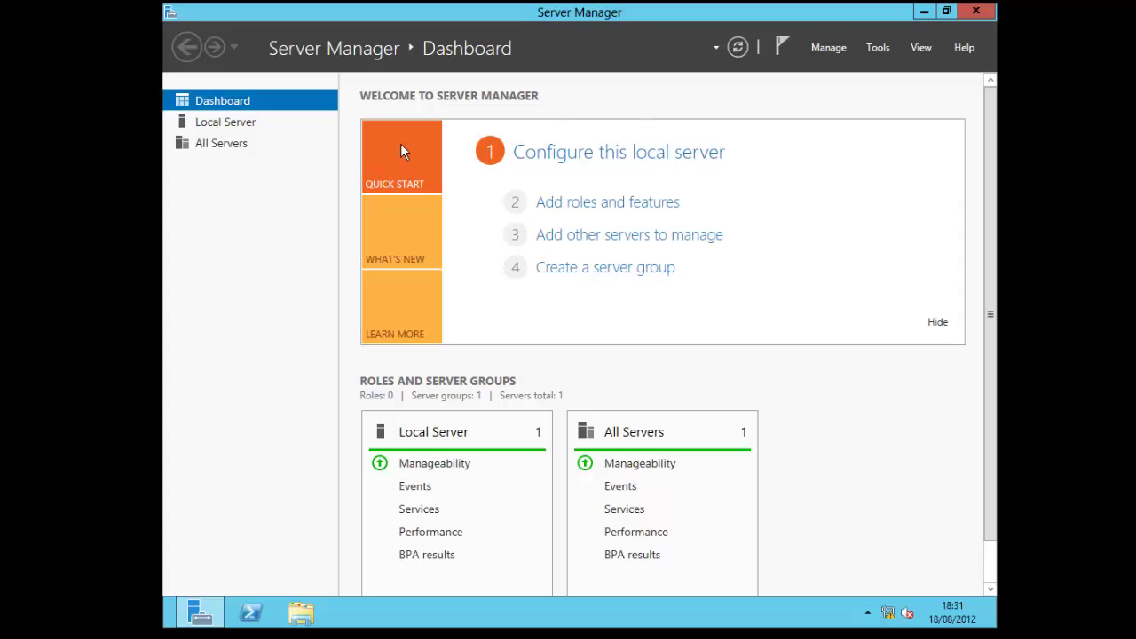
Open the Local Server page from Server Manager's navigation pane
{"action": "left_click", "coordinate": [227, 130]}
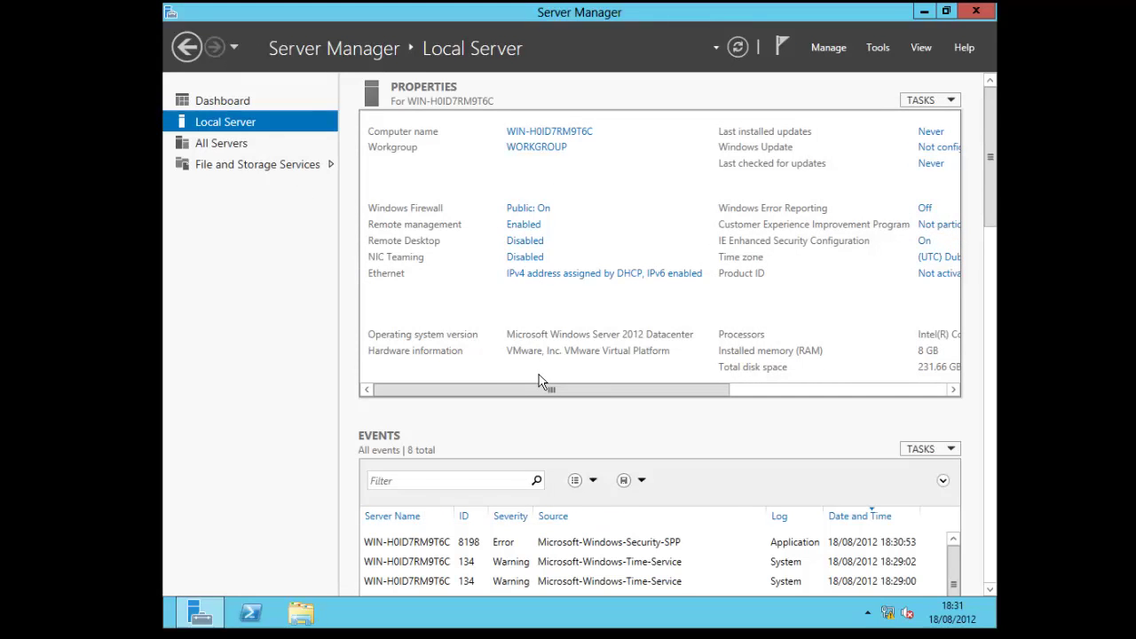
{"action": "left_click_drag", "start_coordinate": [578, 389], "coordinate": [860, 400]}
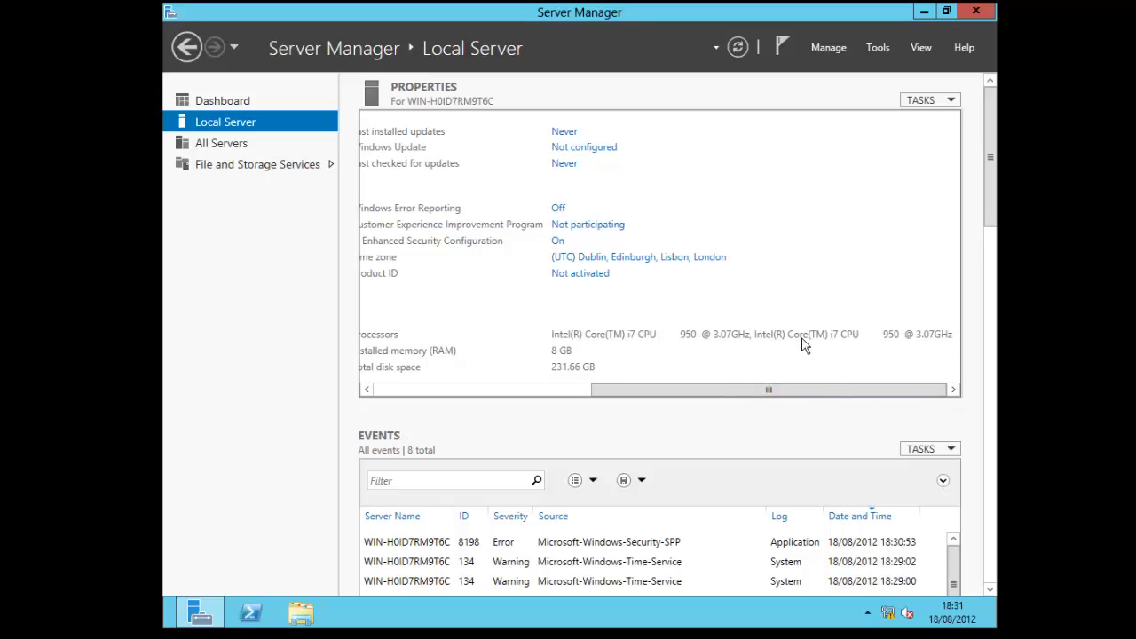
{"action": "left_click_drag", "start_coordinate": [765, 390], "coordinate": [733, 393]}
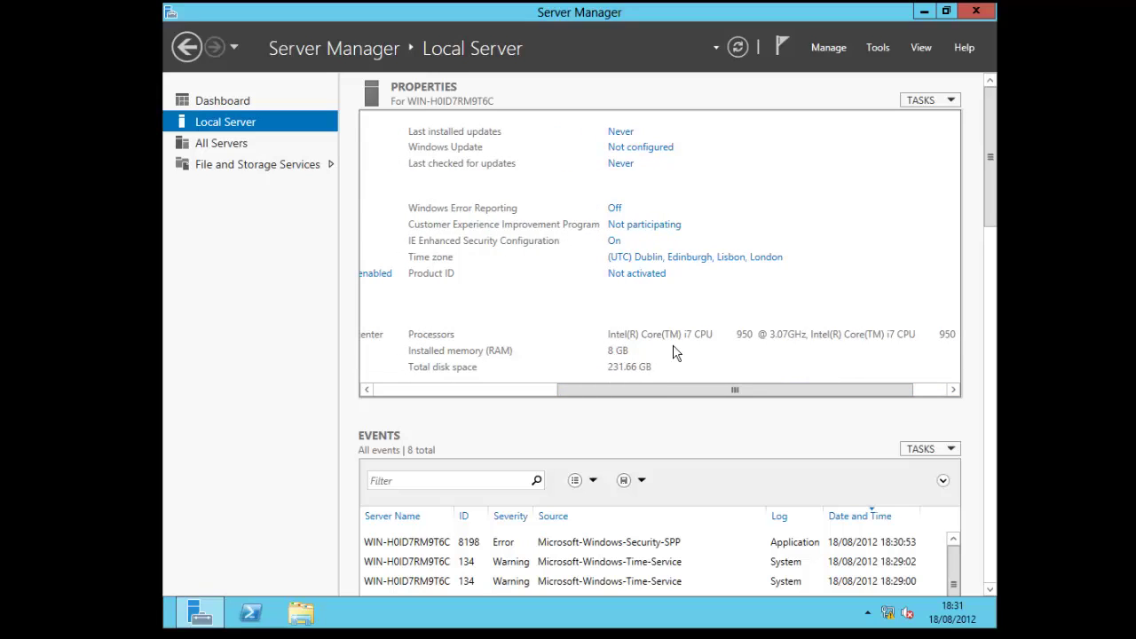
{"action": "left_click_drag", "start_coordinate": [590, 390], "coordinate": [368, 399]}
Browse All Servers and File and Storage Services, return to the Dashboard, and dismiss the Manage menu
{"action": "left_click", "coordinate": [255, 145]}
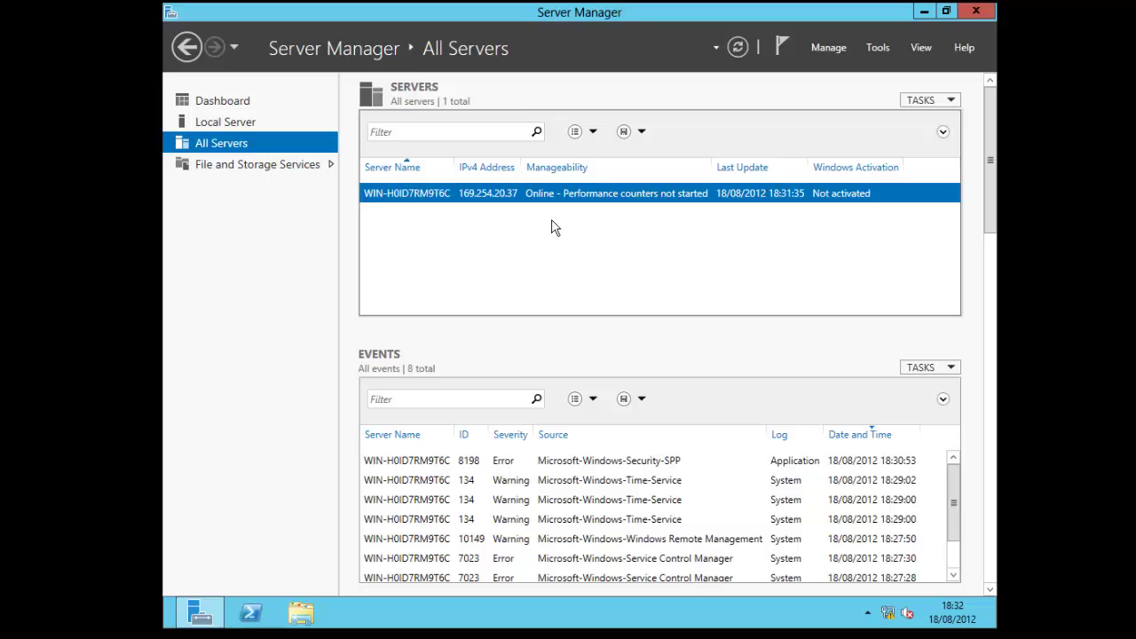
{"action": "left_click", "coordinate": [307, 170]}
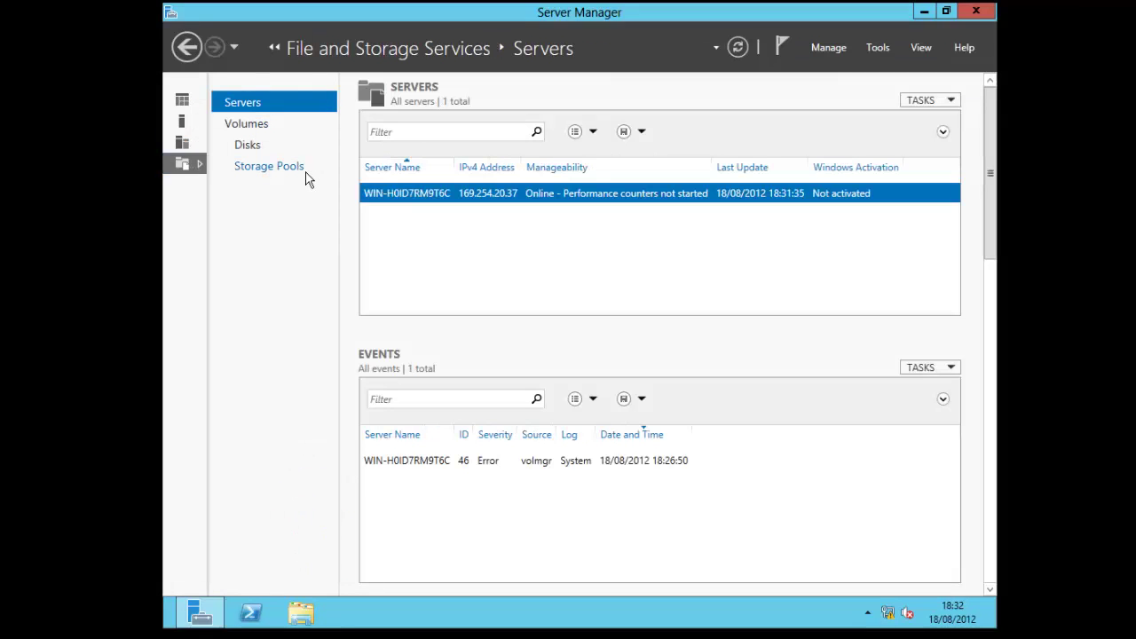
{"action": "left_click", "coordinate": [182, 100]}
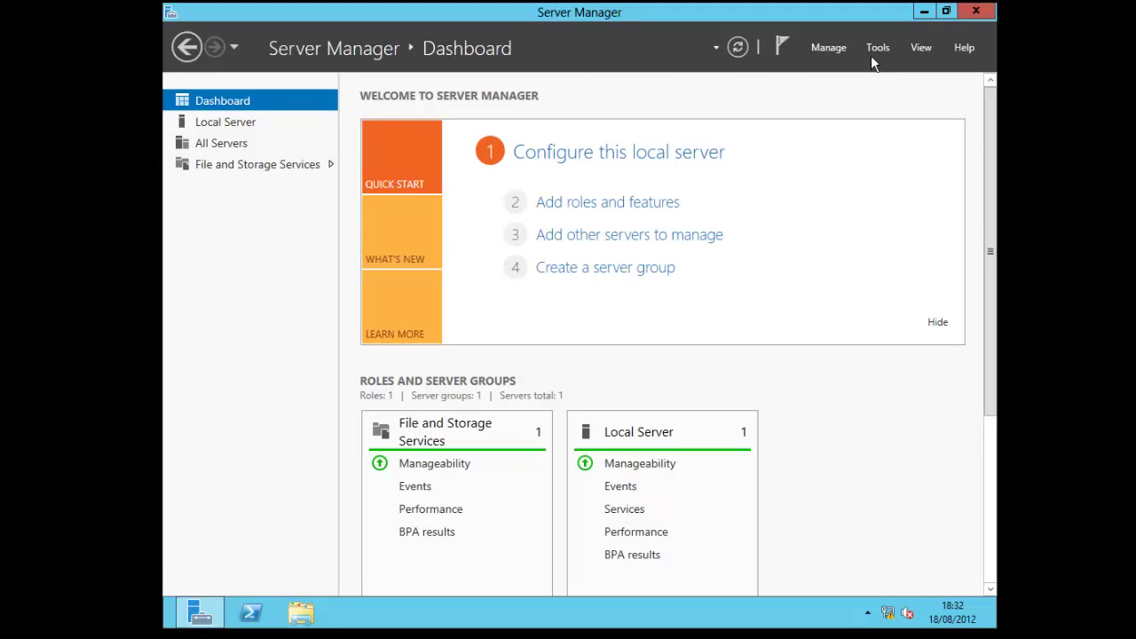
{"action": "left_click", "coordinate": [843, 51]}
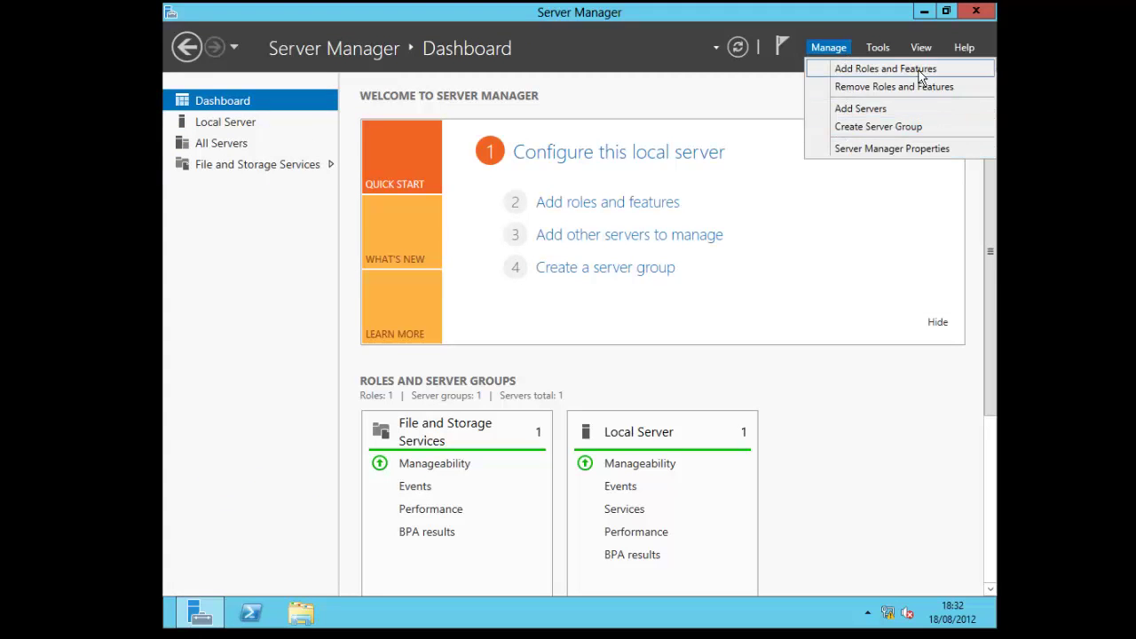
{"action": "left_click", "coordinate": [983, 12]}
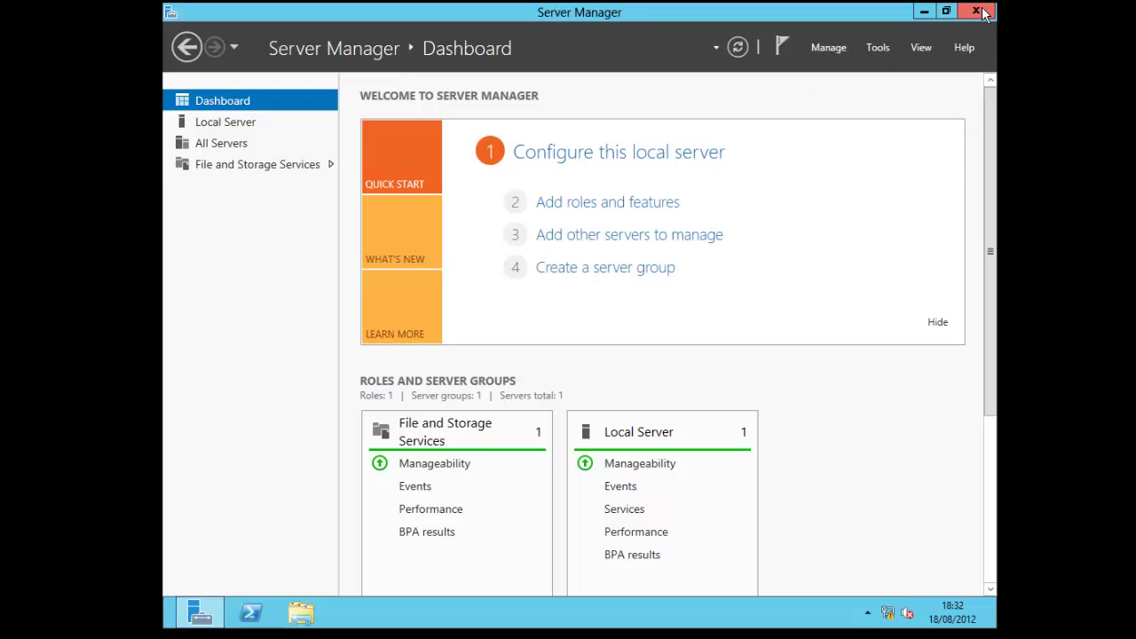
Close the Server Manager window, leaving the Datacenter Build 9200 desktop
{"action": "left_click", "coordinate": [983, 12]}
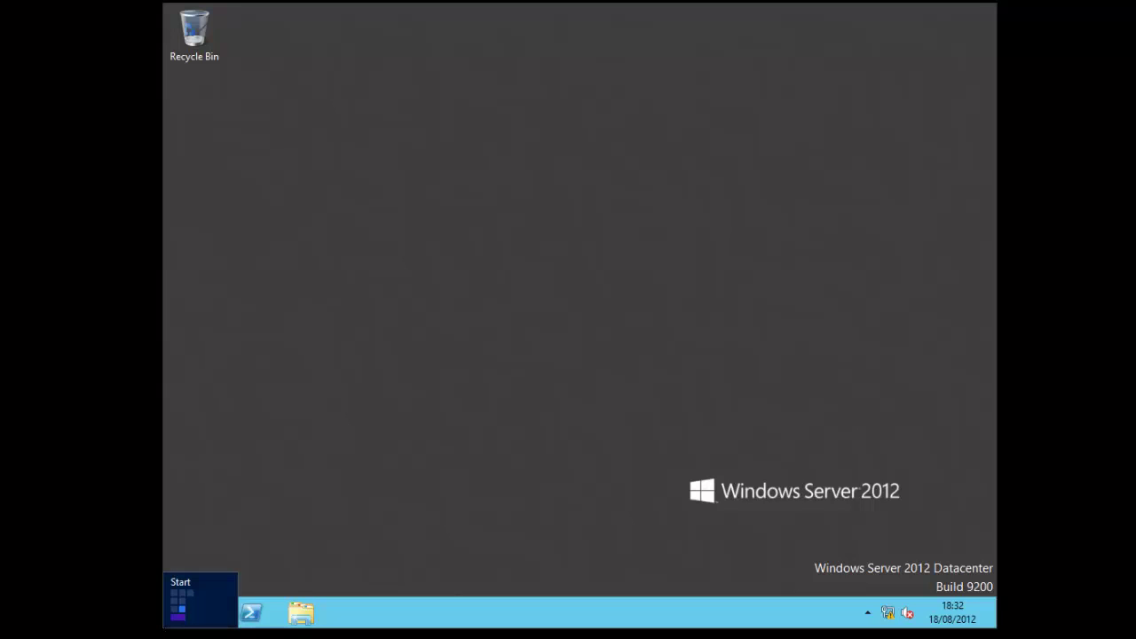
{"action": "left_click", "coordinate": [169, 626]}
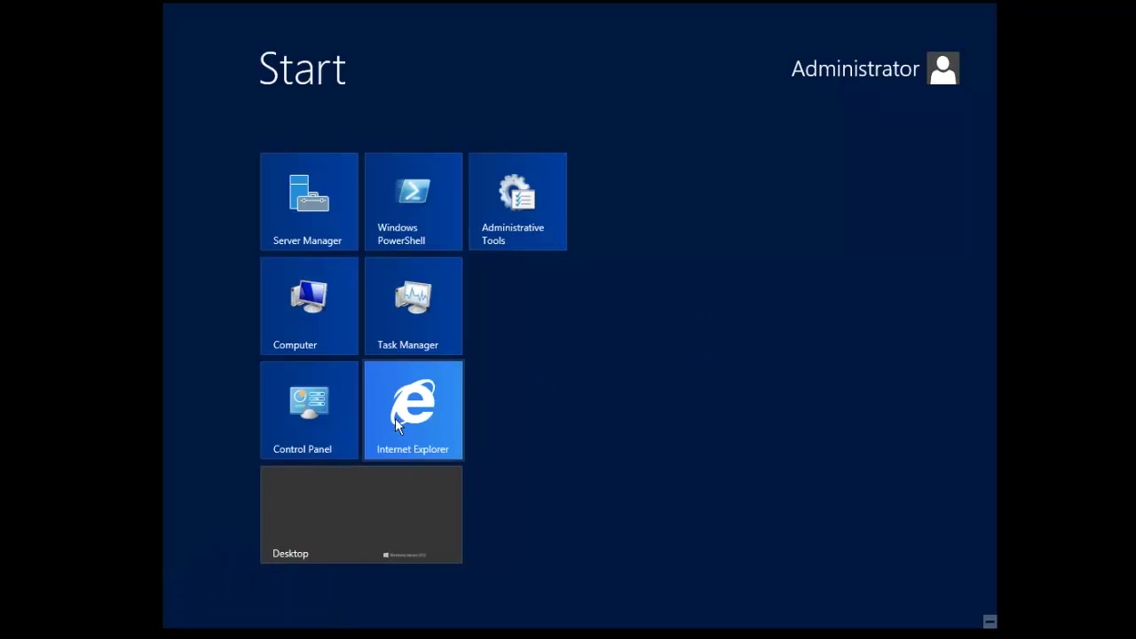
{"action": "left_click", "coordinate": [346, 510]}
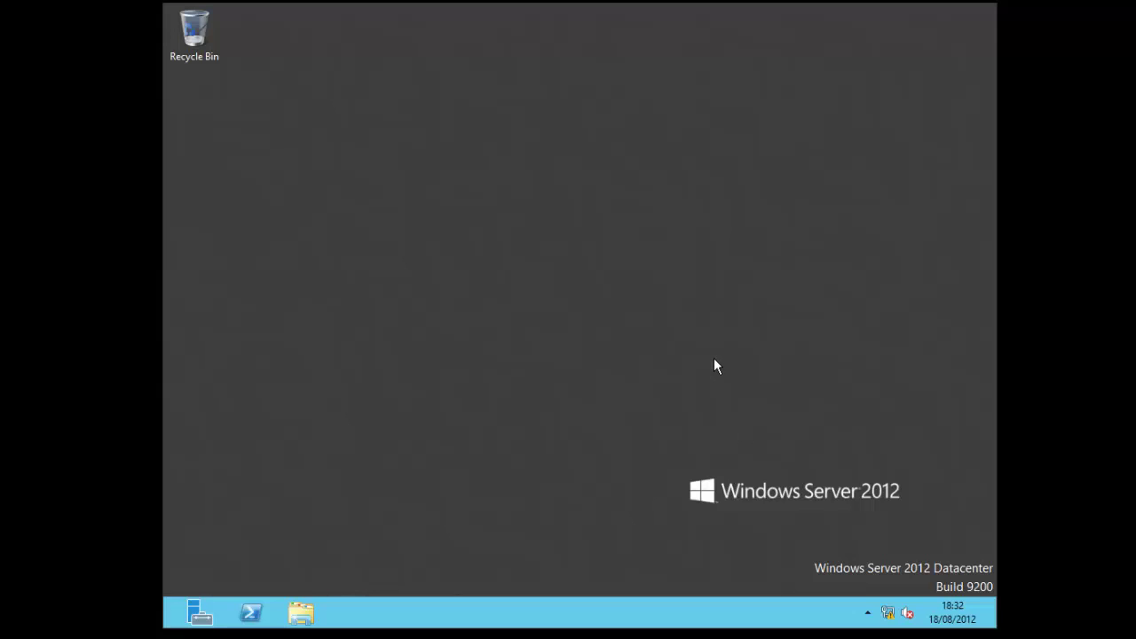